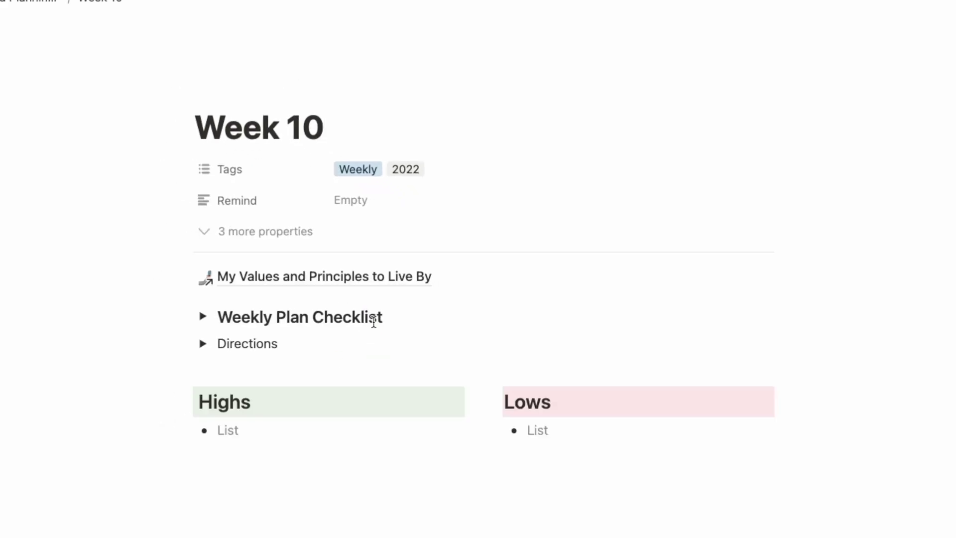
# Step: Add the Highs bullet 'I had a busy monday.' with nested sub-bullet '4 times! new workout plan has me motivated. Will it last?'
pyautogui.scroll(-2, 349, 333)
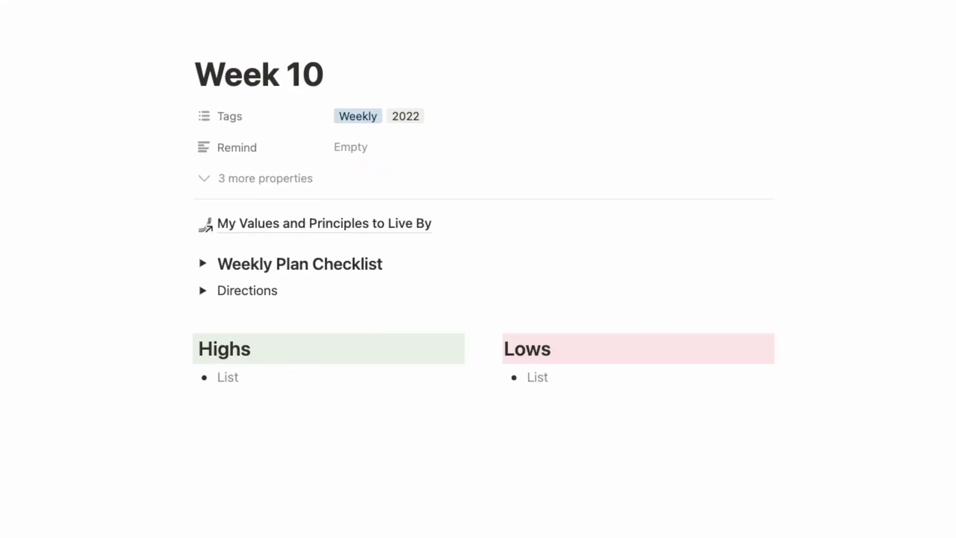
pyautogui.write('I had a busy monday.')
pyautogui.press('Return')
pyautogui.press('Tab')
pyautogui.write('4 times! new workout plan has ')
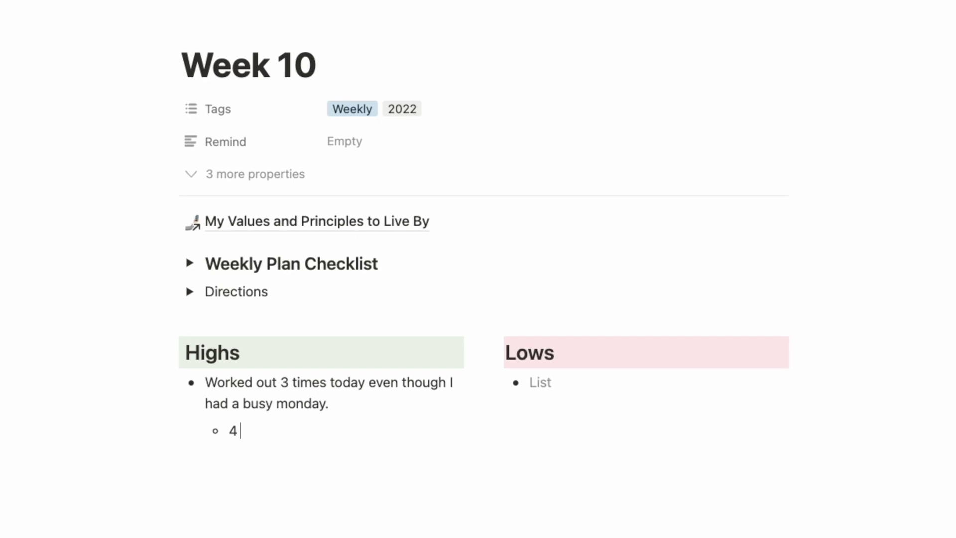
pyautogui.write('me motivated. Will it last?')
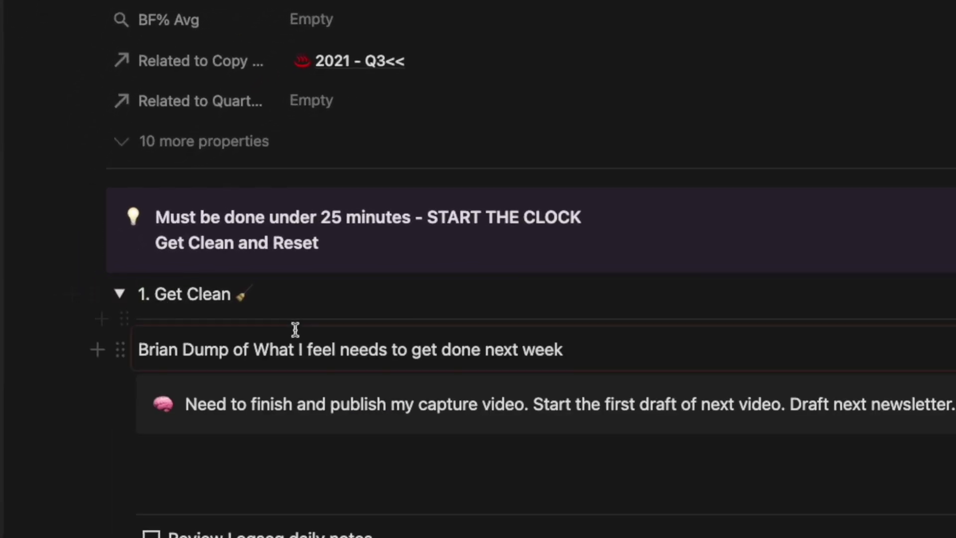
# Step: Collapse Get Clean, then expand, scroll through, and collapse '2. Reset and Prep for Next Week'
pyautogui.scroll(-5, 296, 329)
pyautogui.click(122, 105)
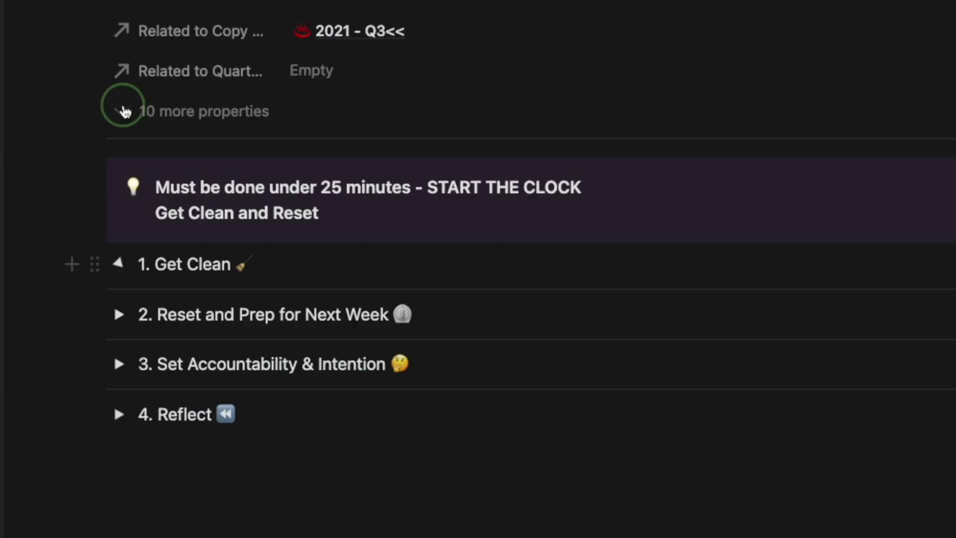
pyautogui.click(119, 315)
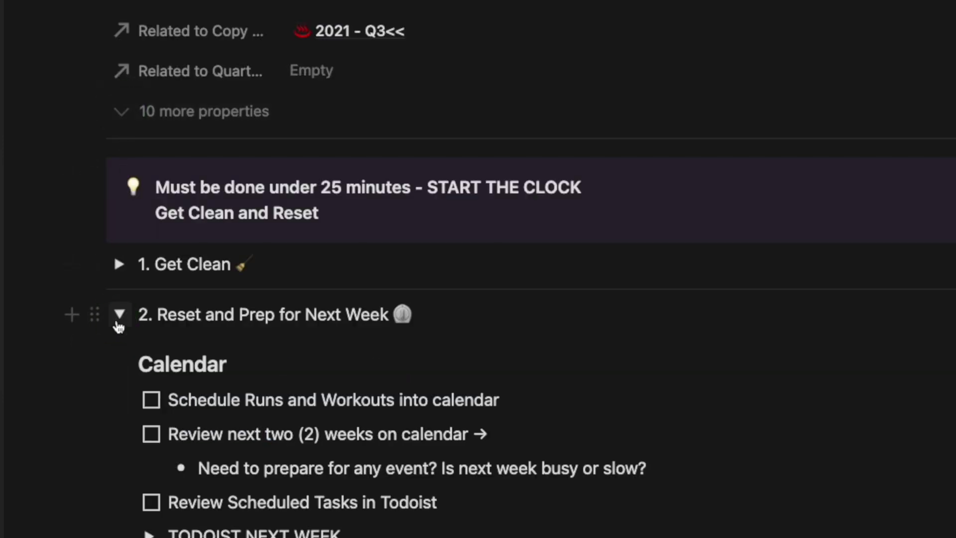
pyautogui.scroll(-4, 120, 319)
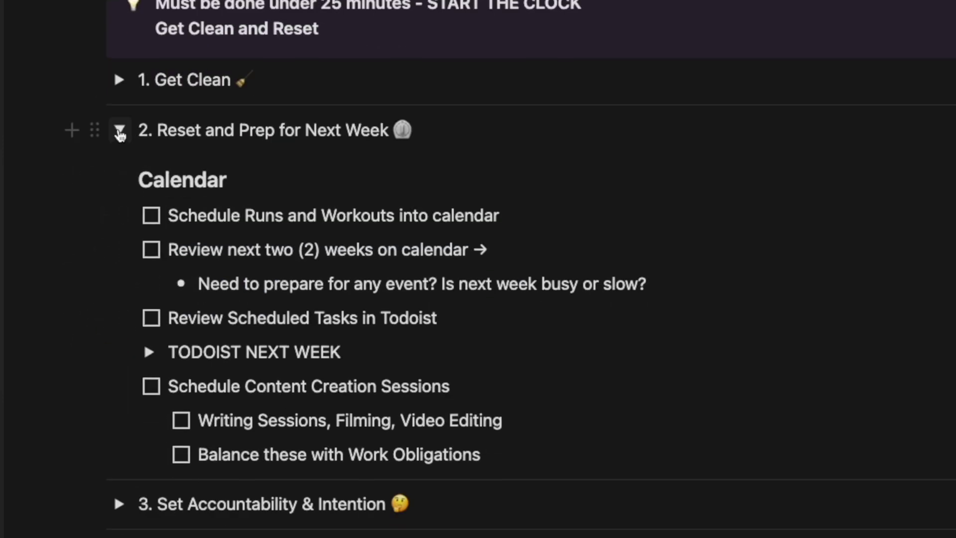
pyautogui.click(120, 131)
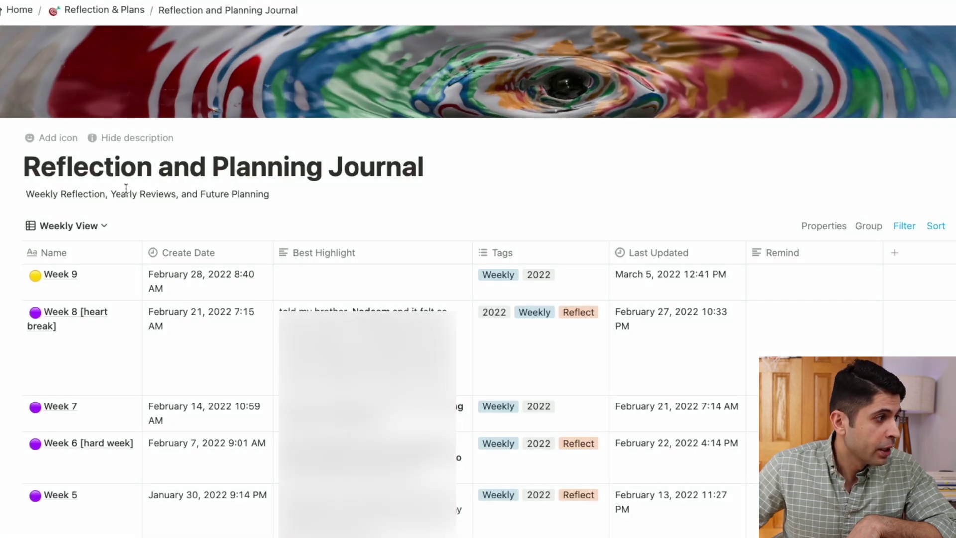
pyautogui.moveTo(113, 194); pyautogui.dragTo(175, 195)
pyautogui.click(187, 194)
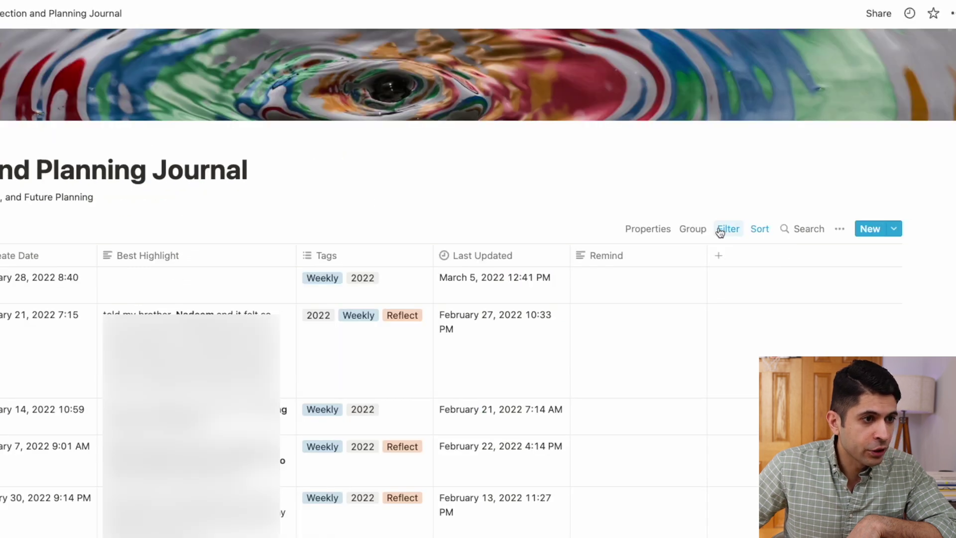
pyautogui.click(904, 226)
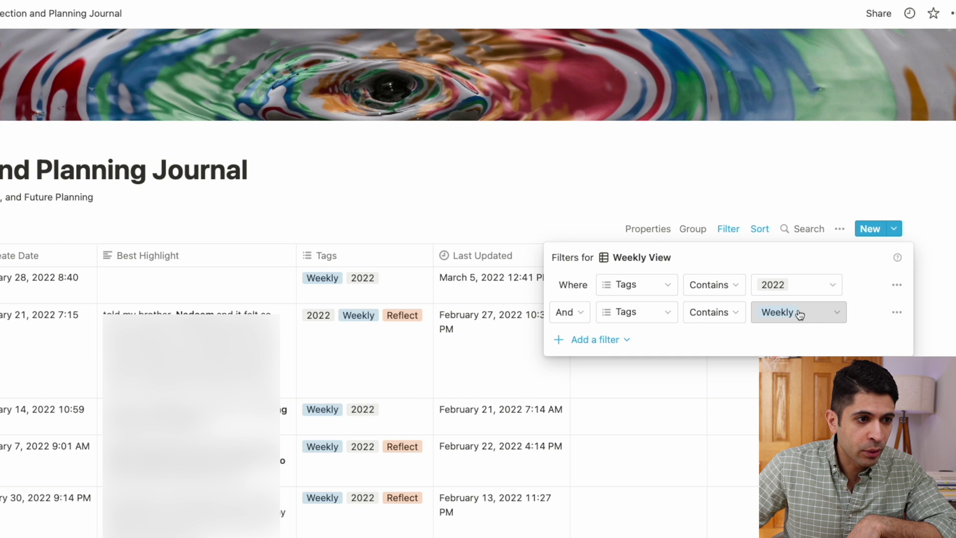
pyautogui.click(506, 190)
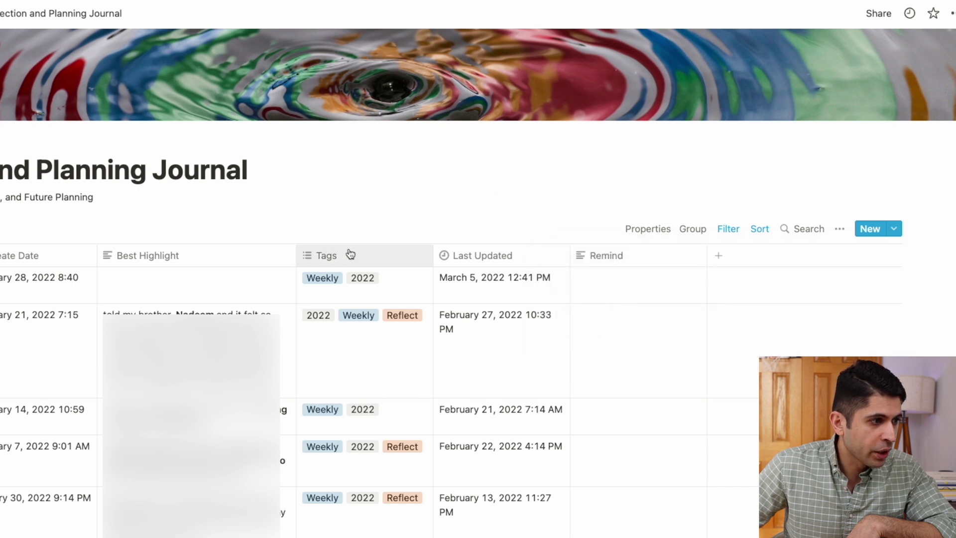
pyautogui.click(342, 289)
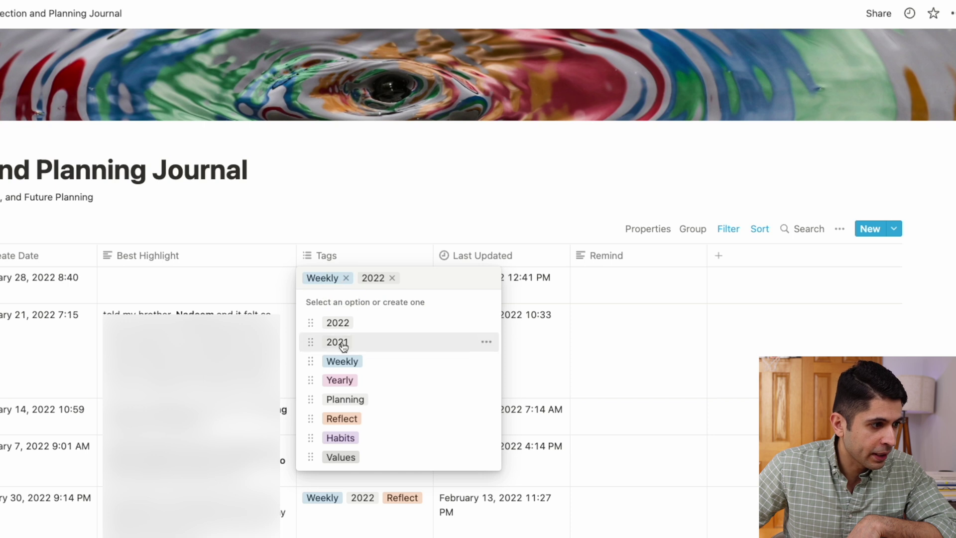
pyautogui.click(334, 185)
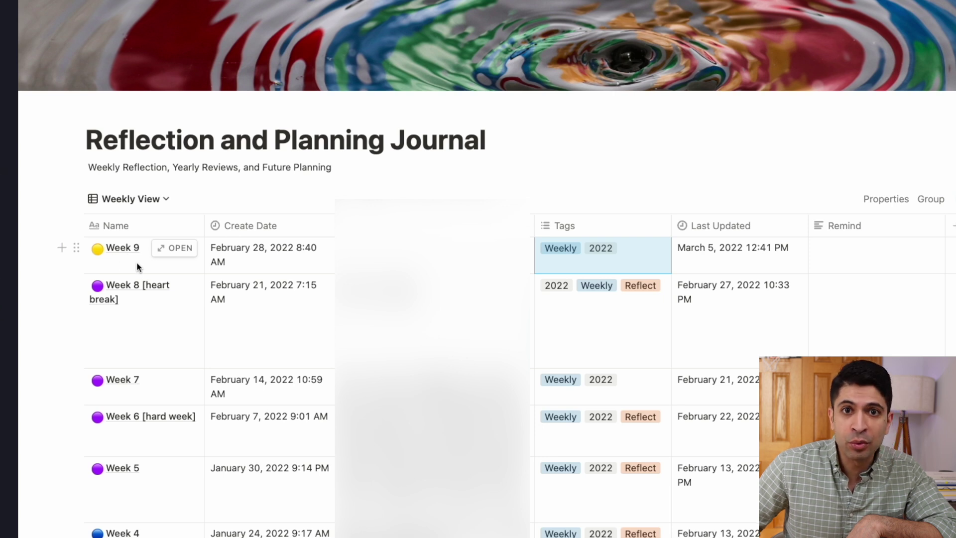
pyautogui.scroll(-1, 139, 267)
pyautogui.scroll(-5, 138, 268)
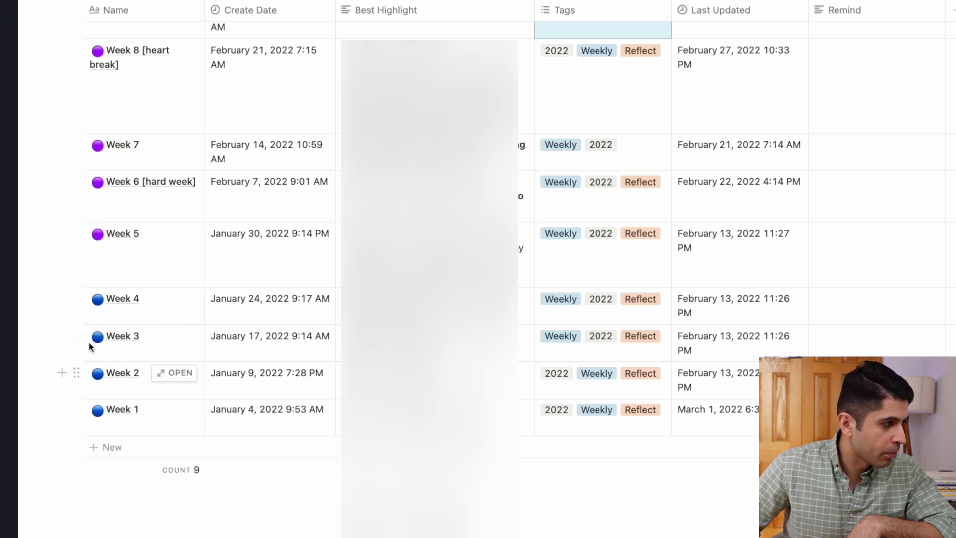
pyautogui.scroll(1, 96, 301)
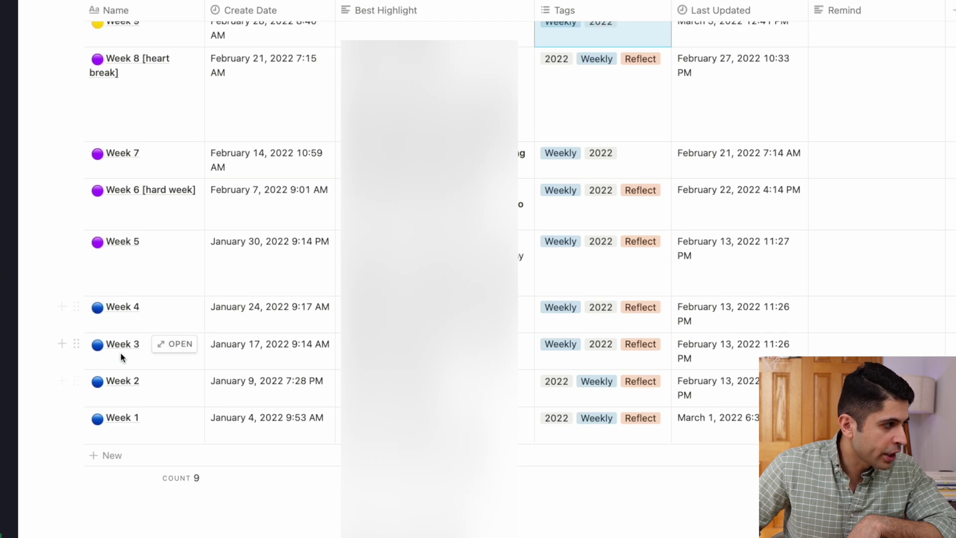
pyautogui.scroll(4, 122, 357)
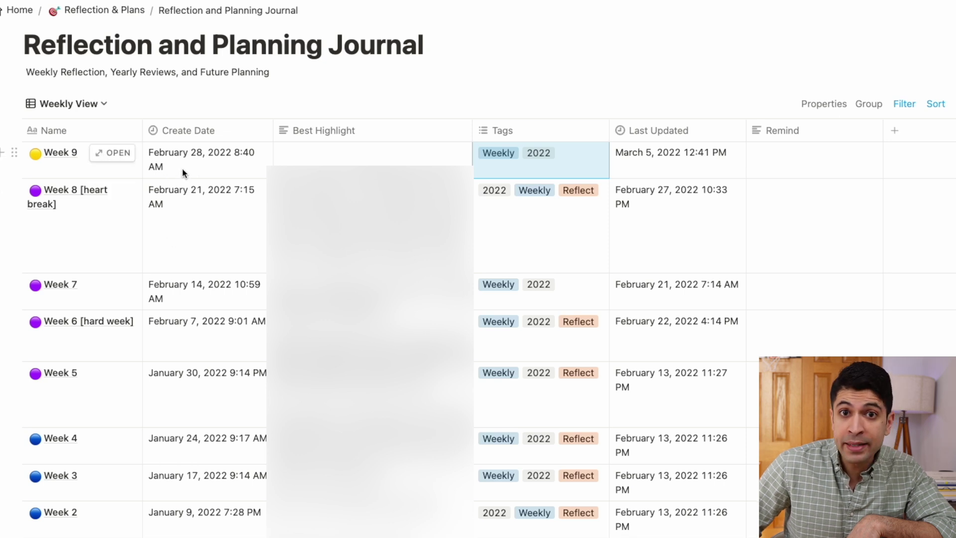
pyautogui.scroll(-3, 186, 209)
pyautogui.scroll(1, 199, 443)
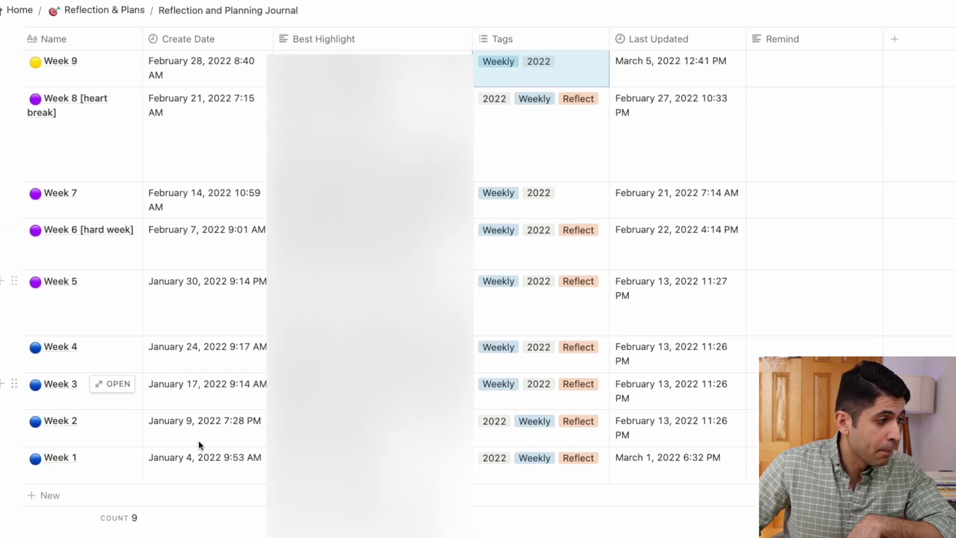
pyautogui.scroll(5, 193, 441)
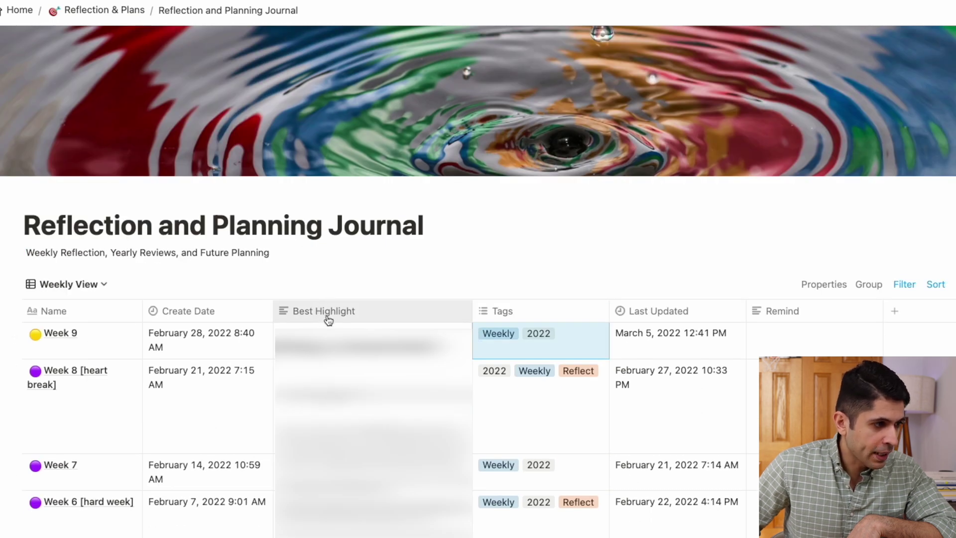
pyautogui.scroll(-2, 603, 246)
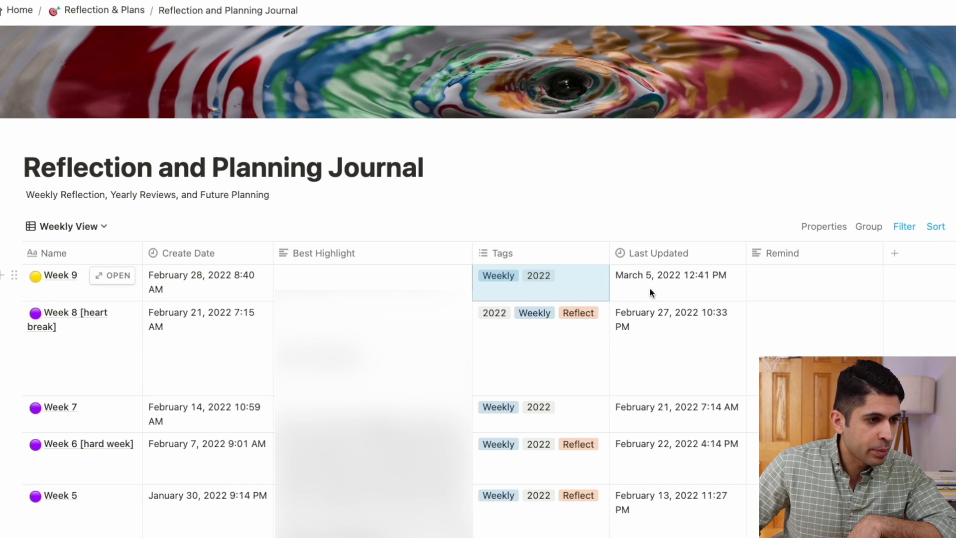
pyautogui.click(794, 275)
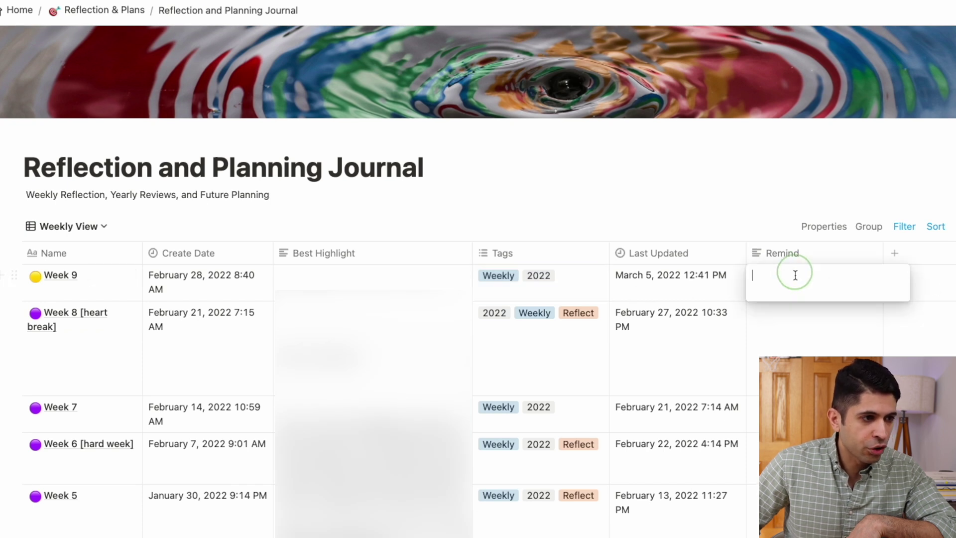
pyautogui.write('@')
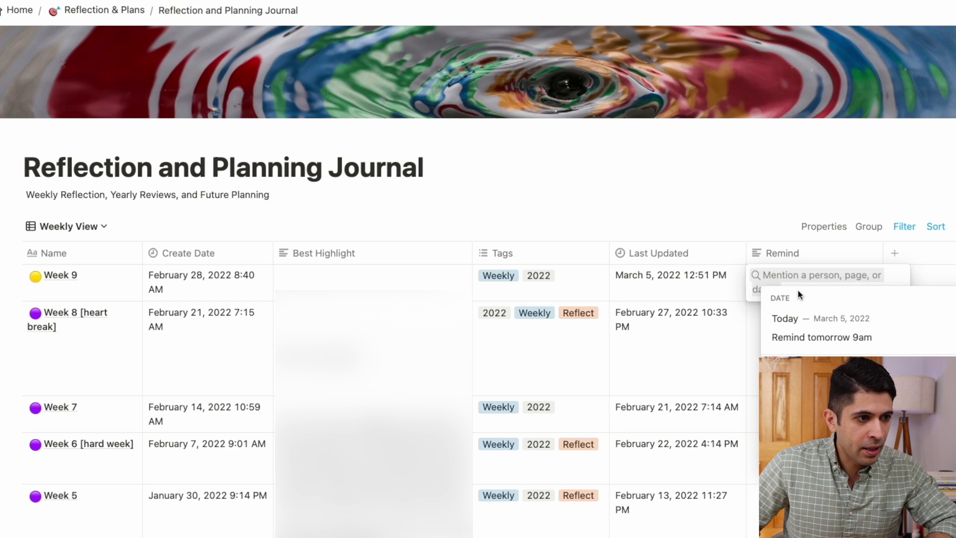
pyautogui.press('Escape')
pyautogui.press('Escape')
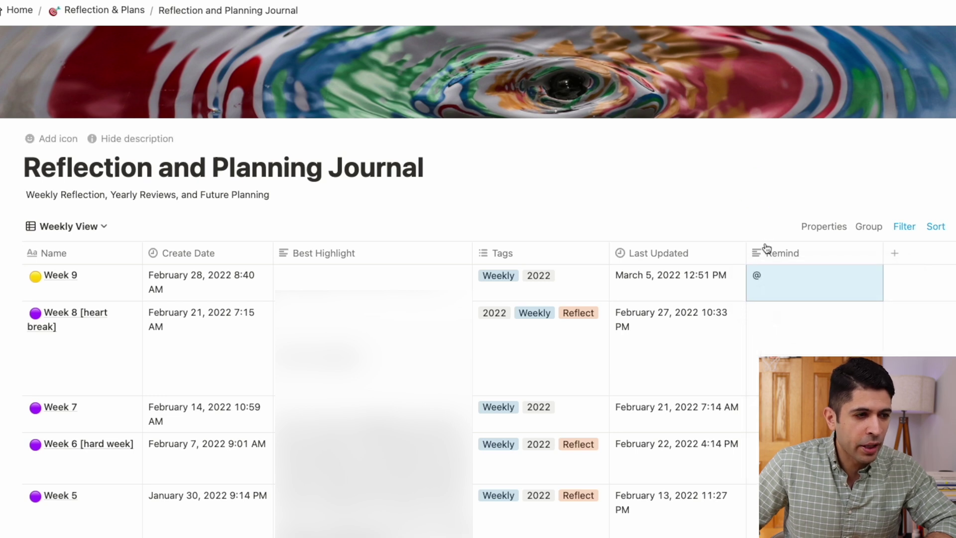
pyautogui.click(772, 274)
pyautogui.press('BackSpace')
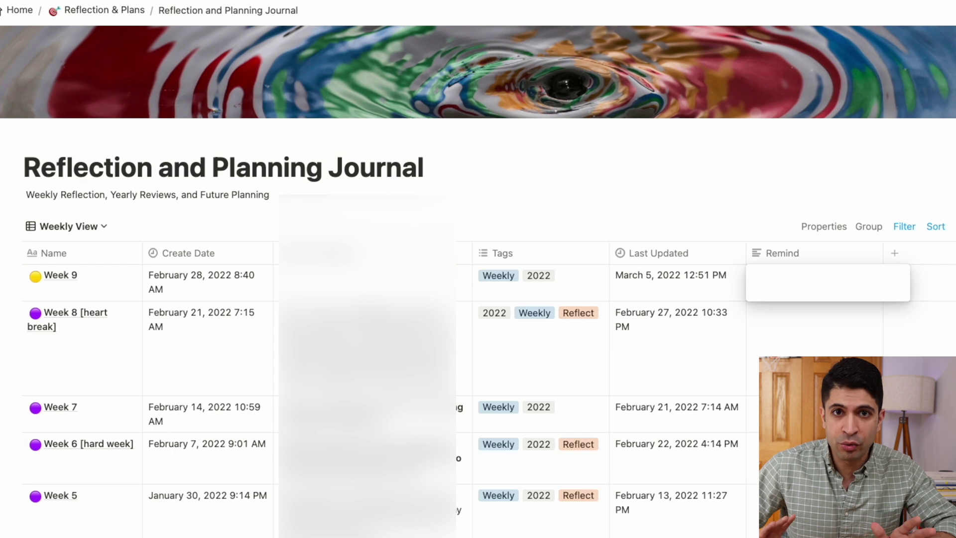
pyautogui.scroll(-5, 534, 220)
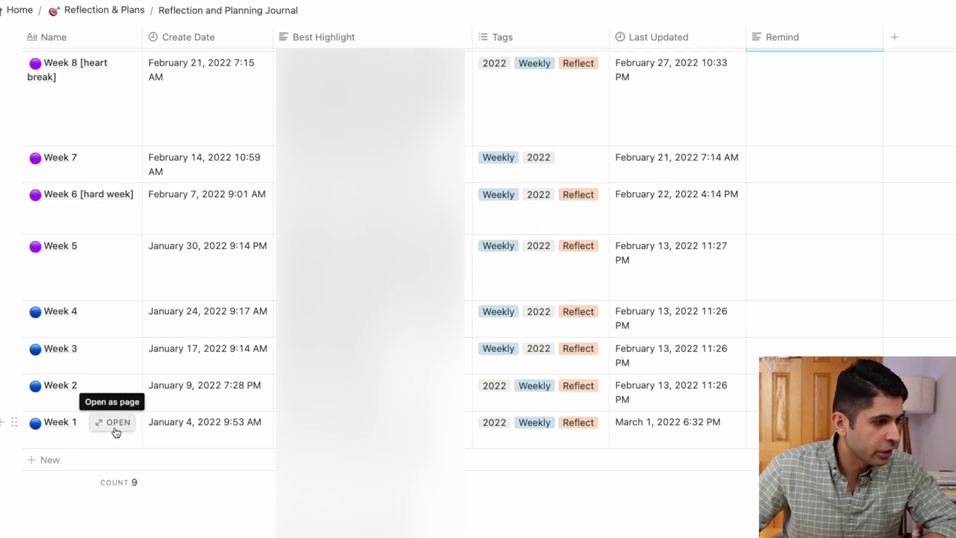
# Step: Open the Week 1 row as a full page and scroll down its contents
pyautogui.click(115, 429)
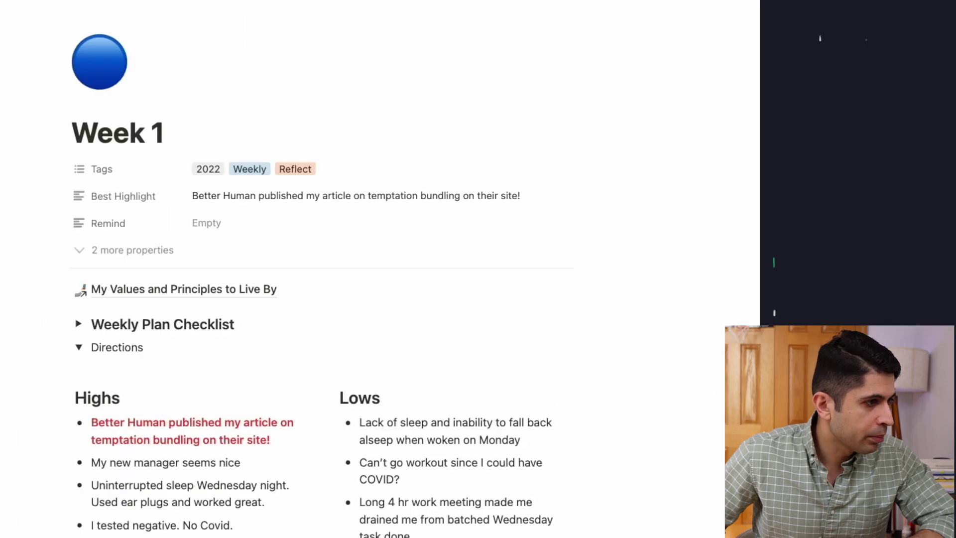
pyautogui.scroll(-3, 261, 202)
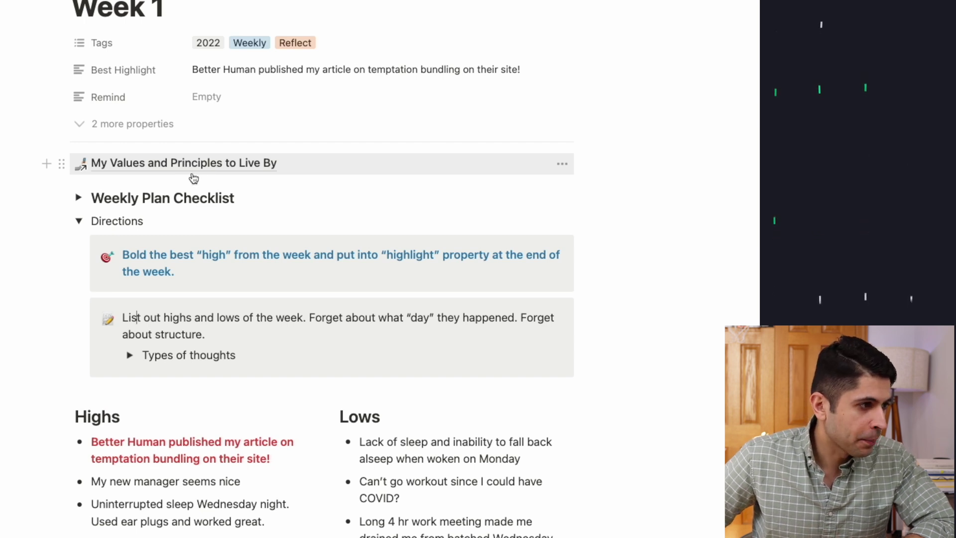
pyautogui.scroll(-1, 134, 179)
pyautogui.click(79, 175)
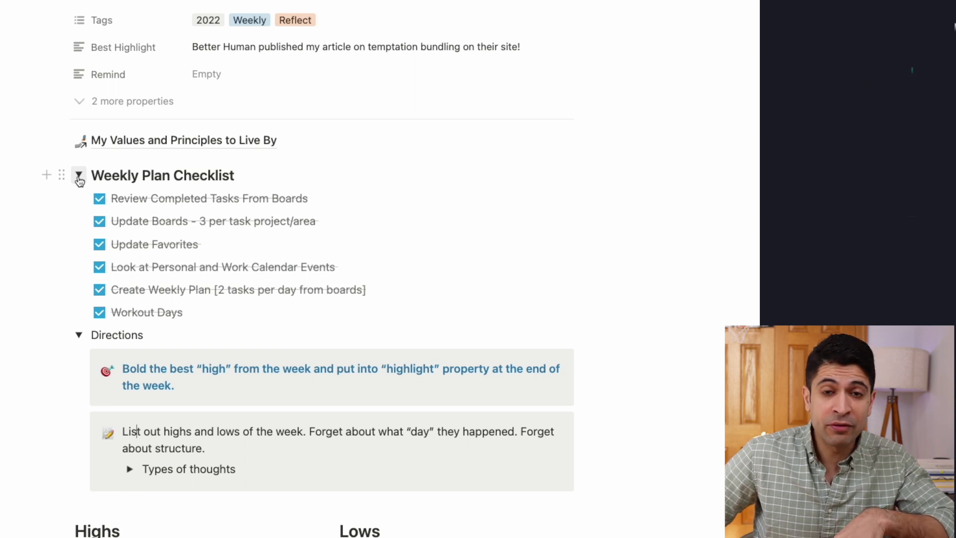
pyautogui.click(78, 175)
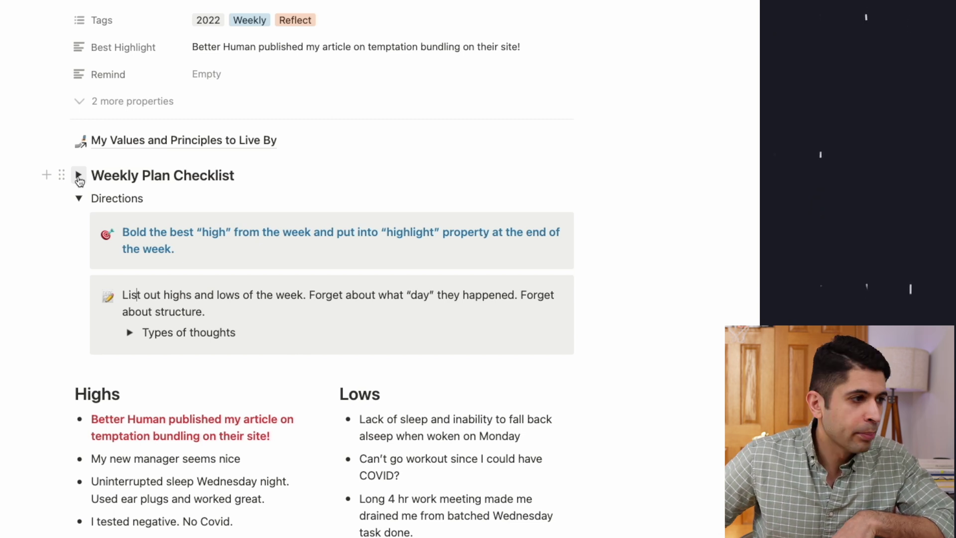
pyautogui.scroll(-2, 119, 246)
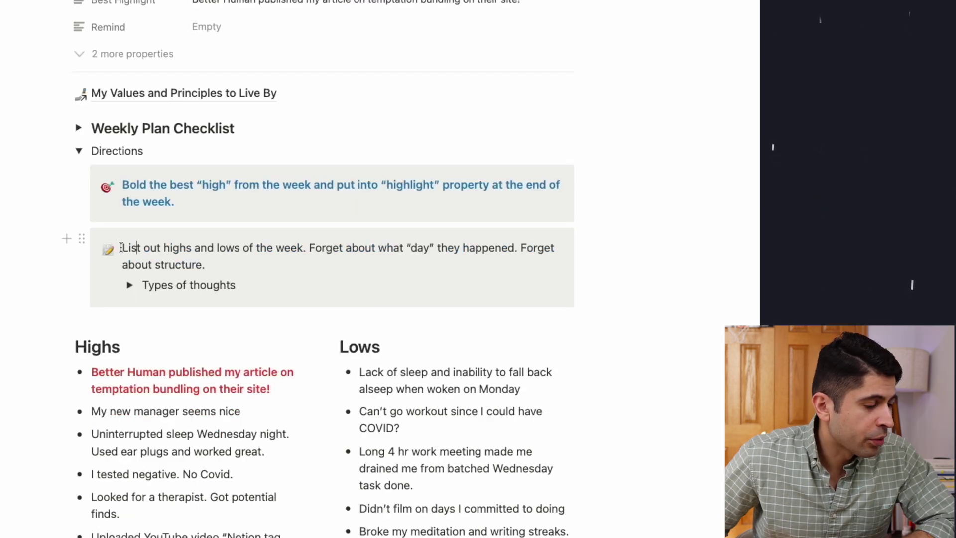
pyautogui.scroll(-1, 122, 247)
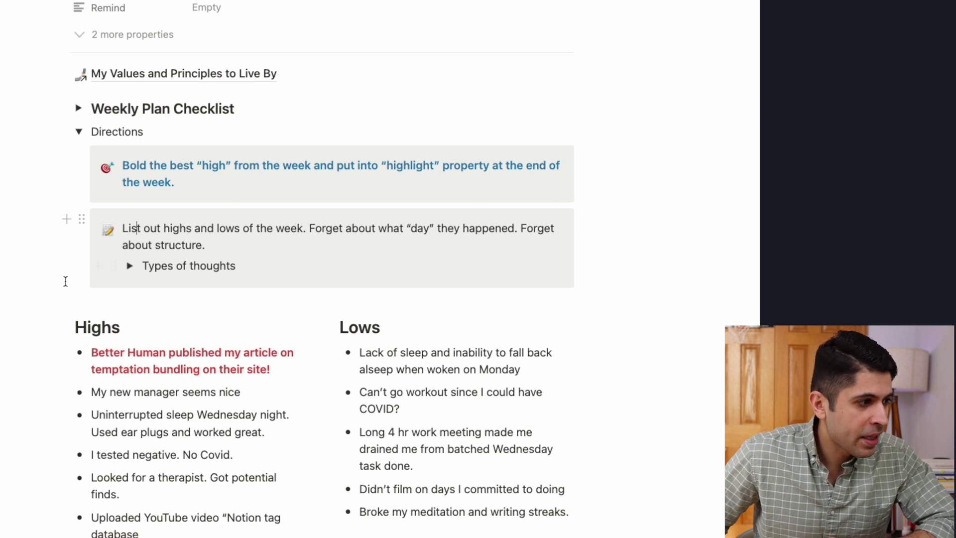
# Step: Expand the Types of thoughts toggle to show Emotions, Progress on things, Praise and Hurt Feelings
pyautogui.click(129, 268)
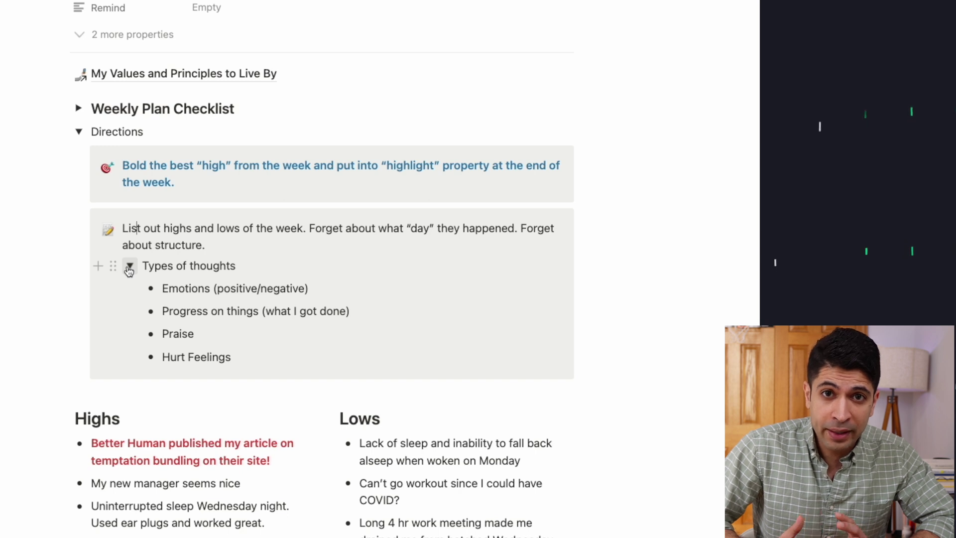
pyautogui.scroll(-3, 149, 246)
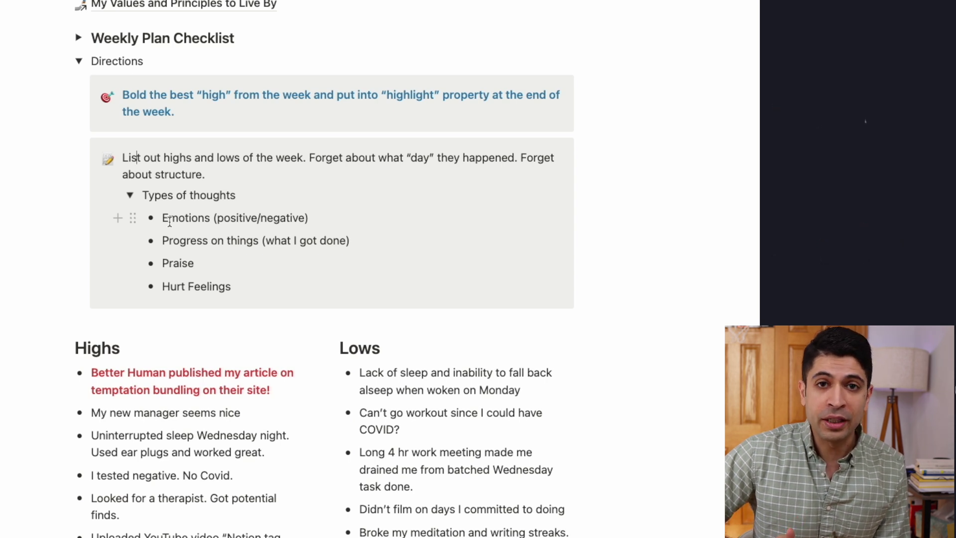
pyautogui.scroll(-8, 169, 221)
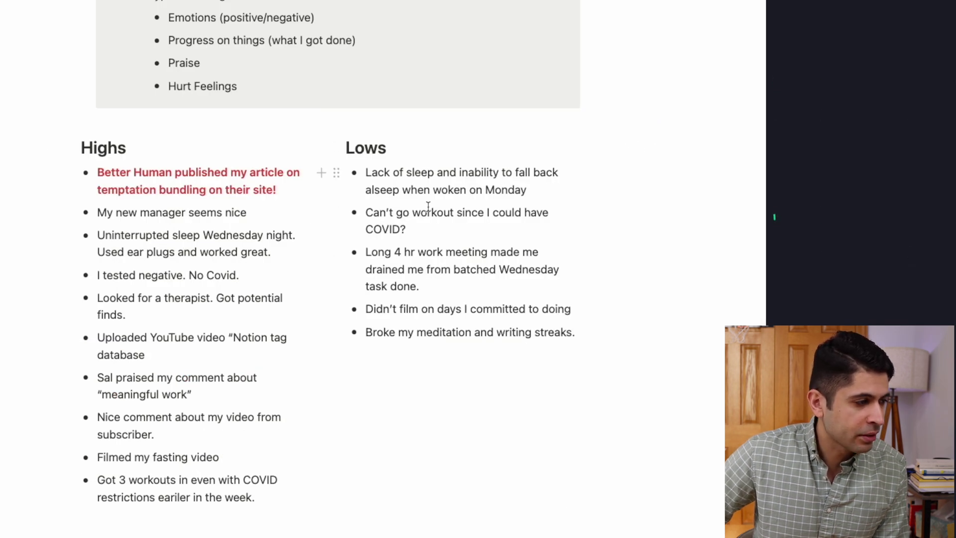
pyautogui.moveTo(78, 147); pyautogui.dragTo(127, 147)
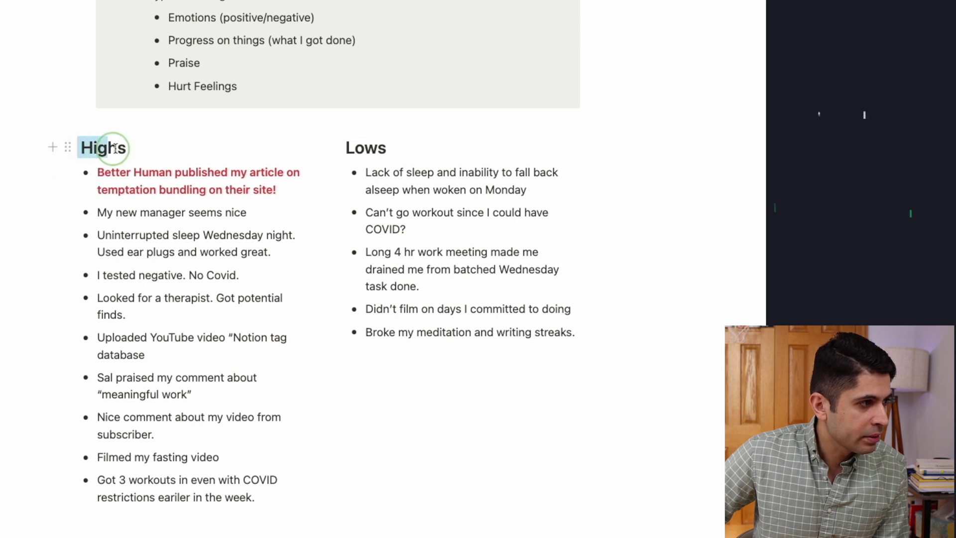
pyautogui.click(128, 148)
pyautogui.moveTo(346, 147); pyautogui.dragTo(390, 145)
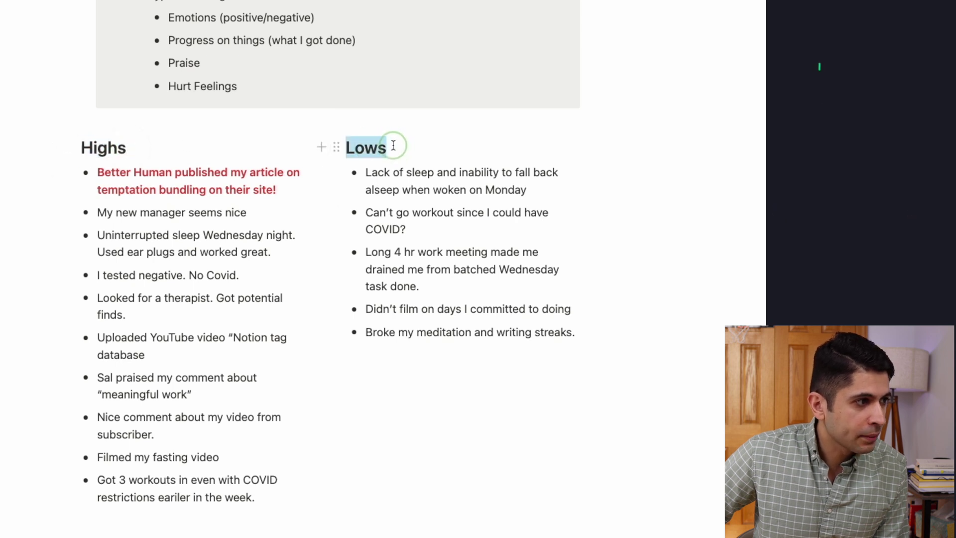
pyautogui.click(390, 145)
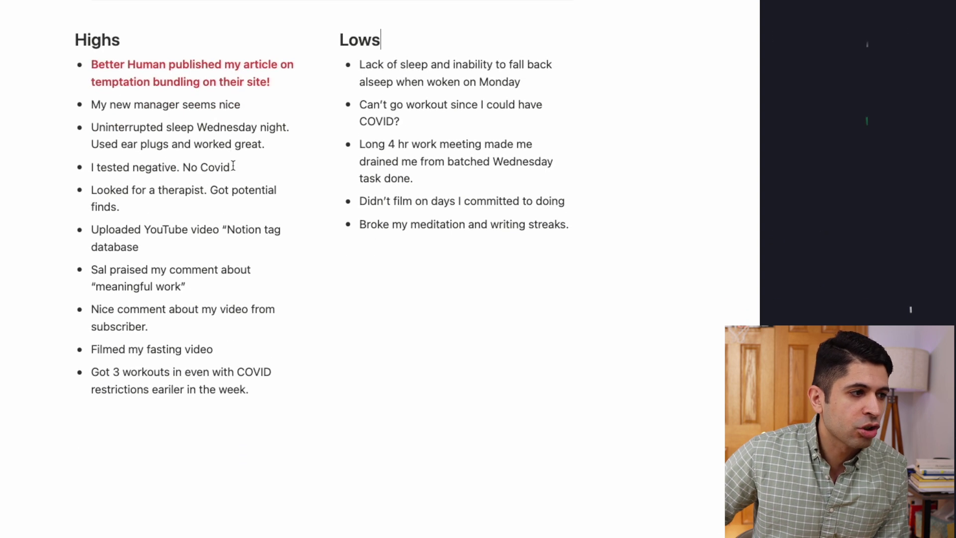
pyautogui.scroll(4, 257, 164)
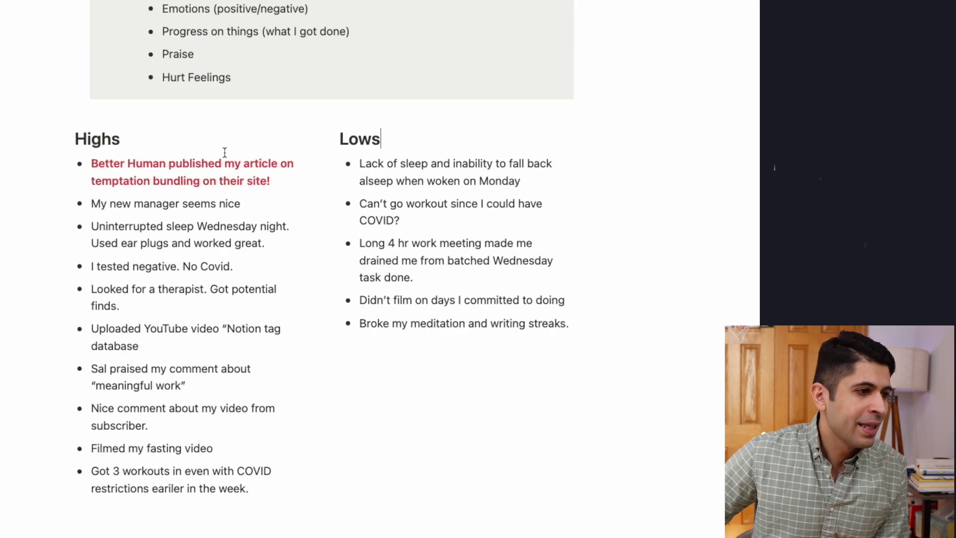
pyautogui.scroll(-1, 242, 182)
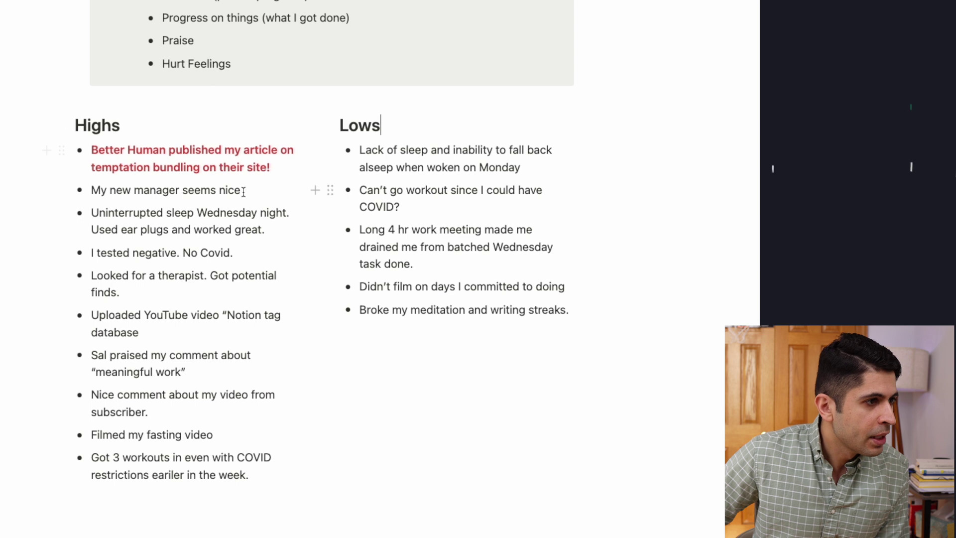
pyautogui.scroll(-1, 242, 189)
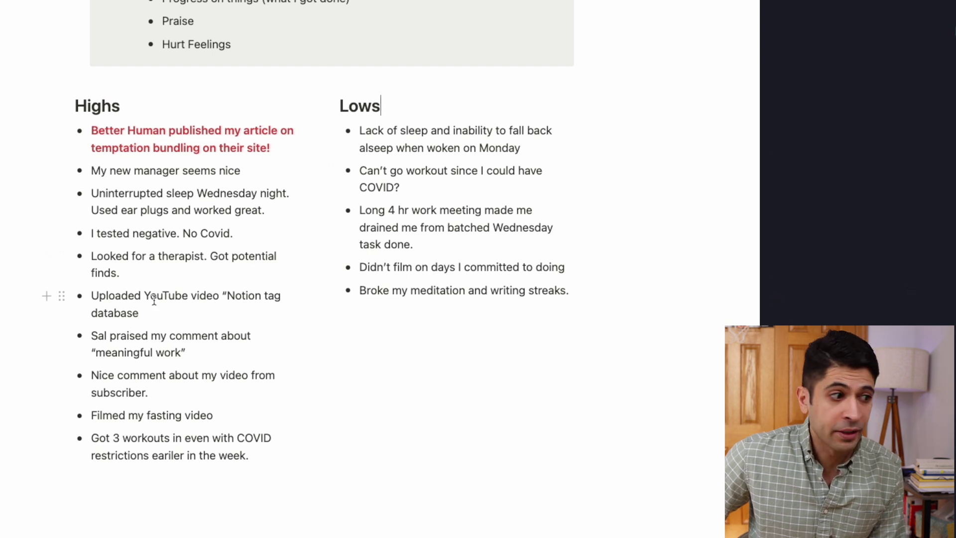
pyautogui.scroll(-2, 154, 299)
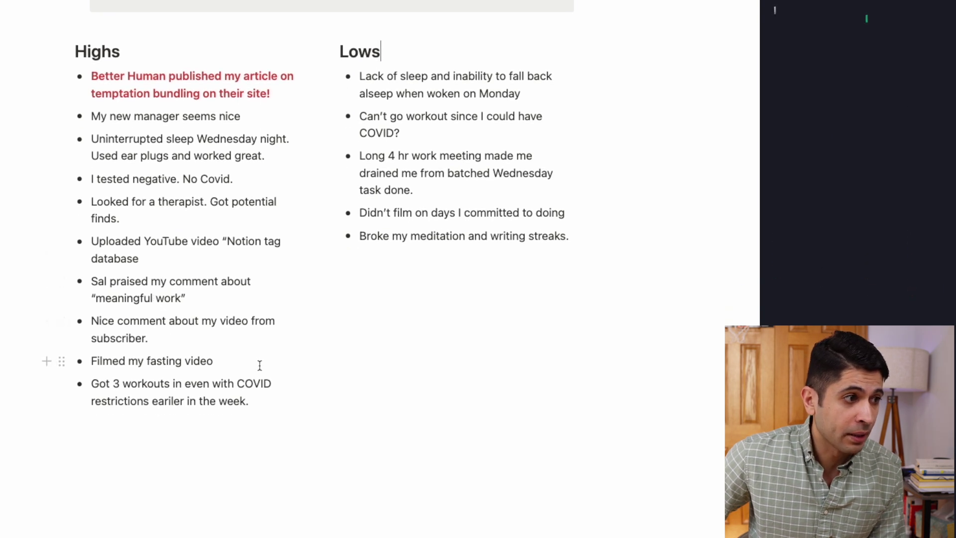
pyautogui.scroll(4, 259, 366)
pyautogui.moveTo(91, 171); pyautogui.dragTo(279, 190)
pyautogui.click(279, 190)
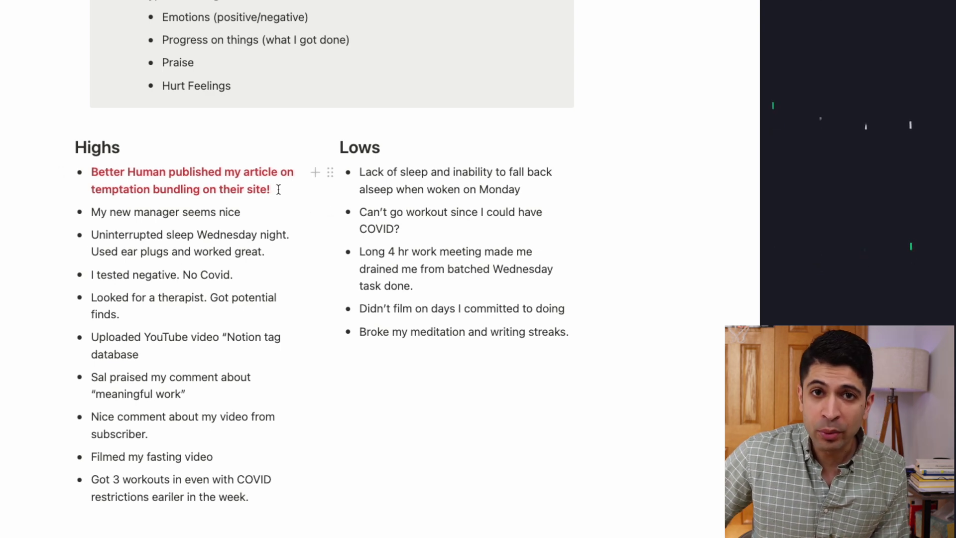
# Step: Scroll back up through the Week 1 page, then down again
pyautogui.scroll(1, 192, 192)
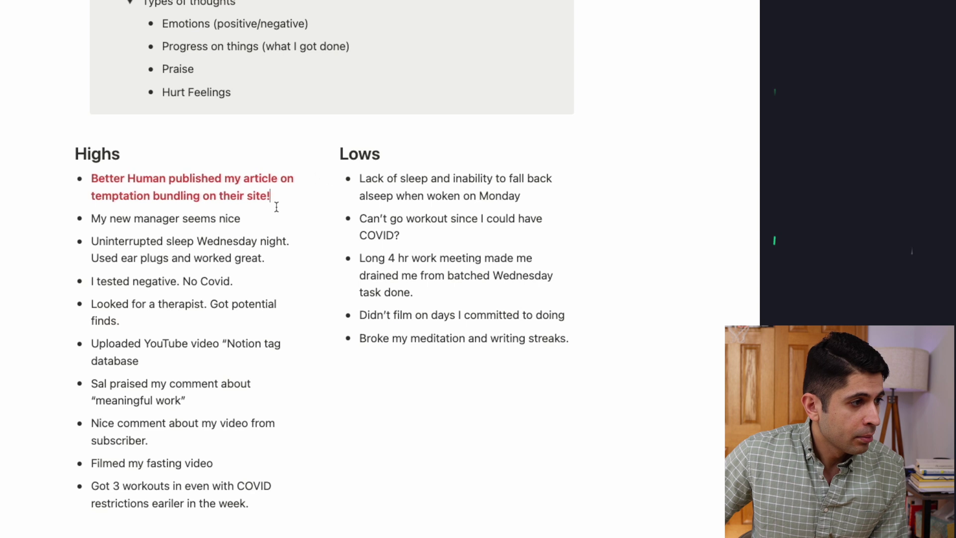
pyautogui.scroll(8, 276, 207)
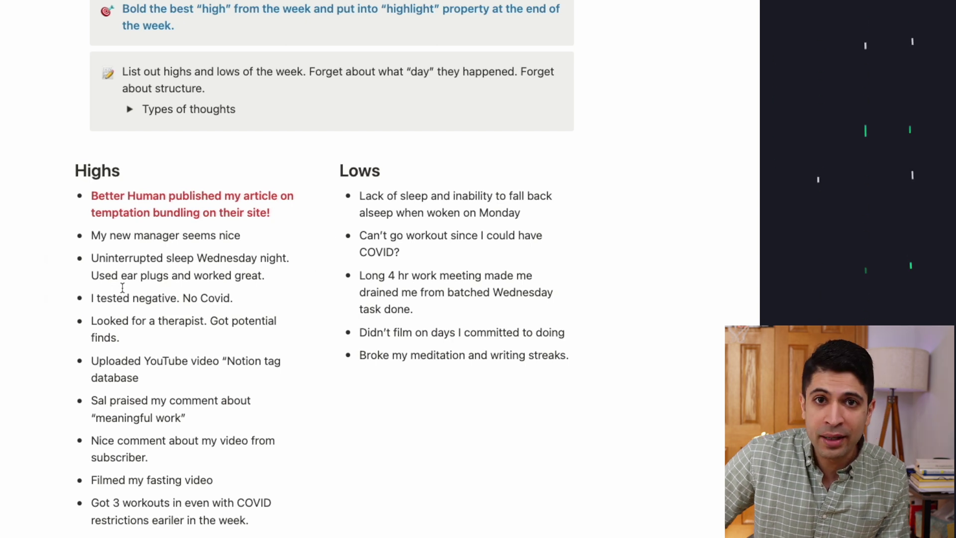
pyautogui.scroll(-1, 122, 288)
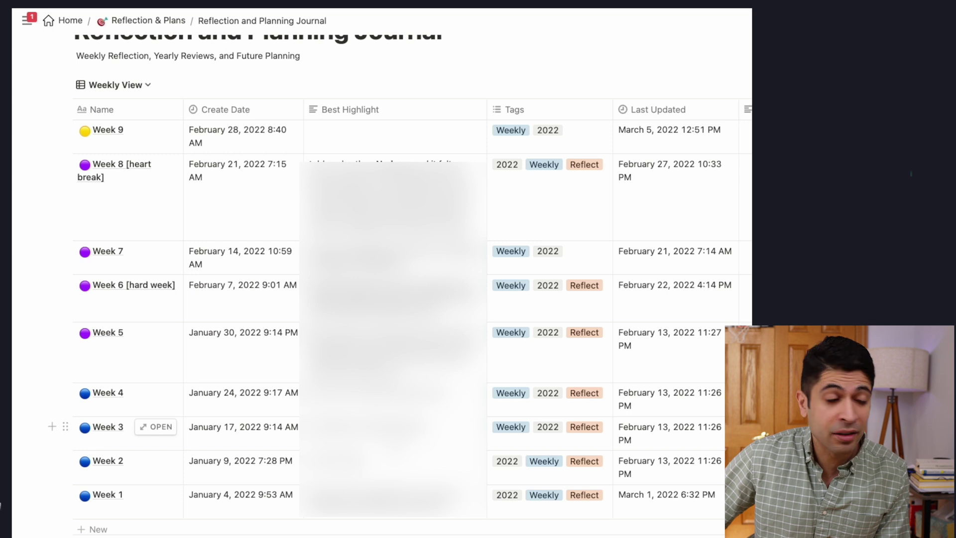
pyautogui.scroll(2, 331, 126)
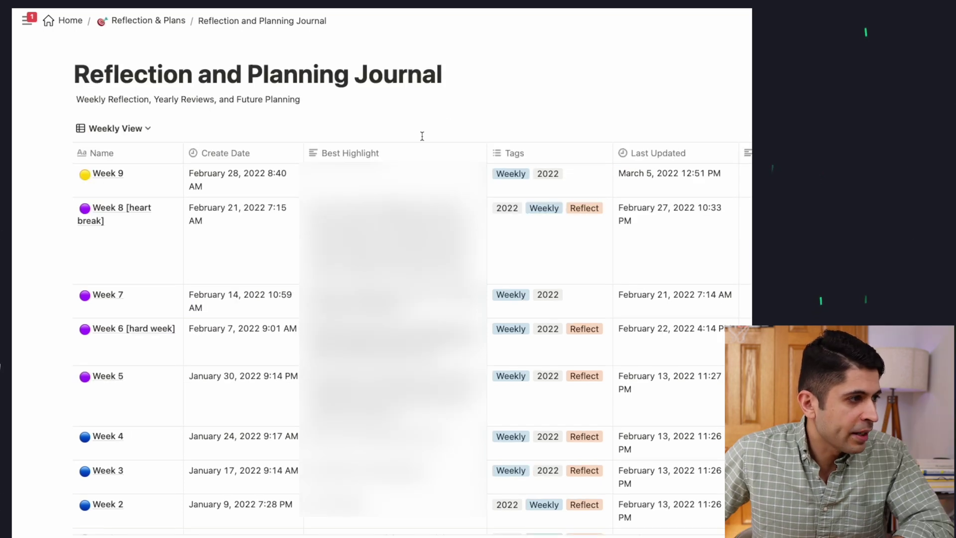